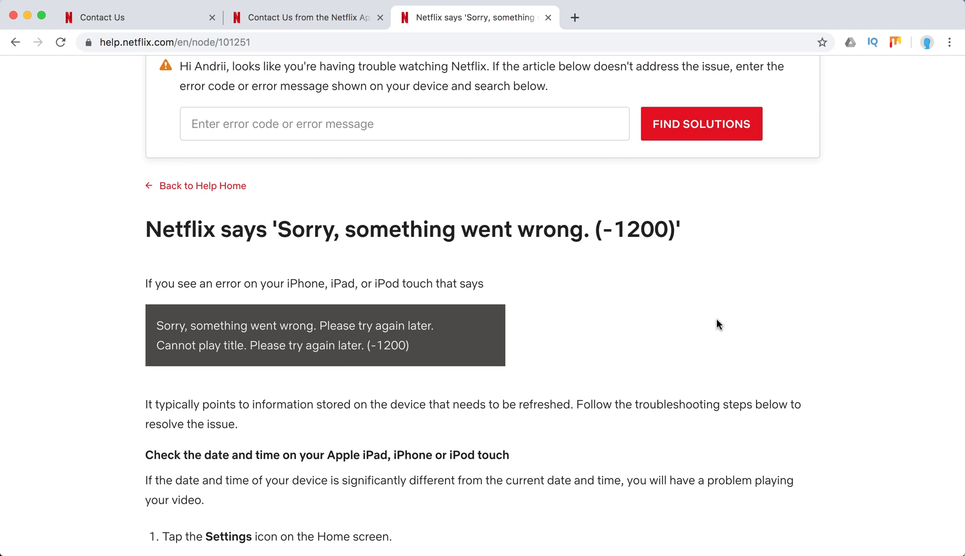
scroll(717, 318, "down", 1)
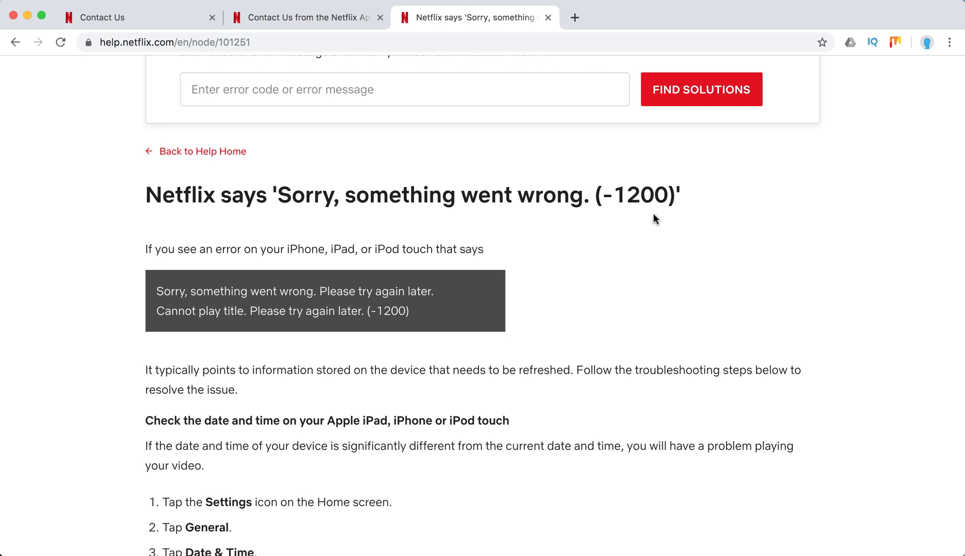
scroll(564, 395, "down", 2)
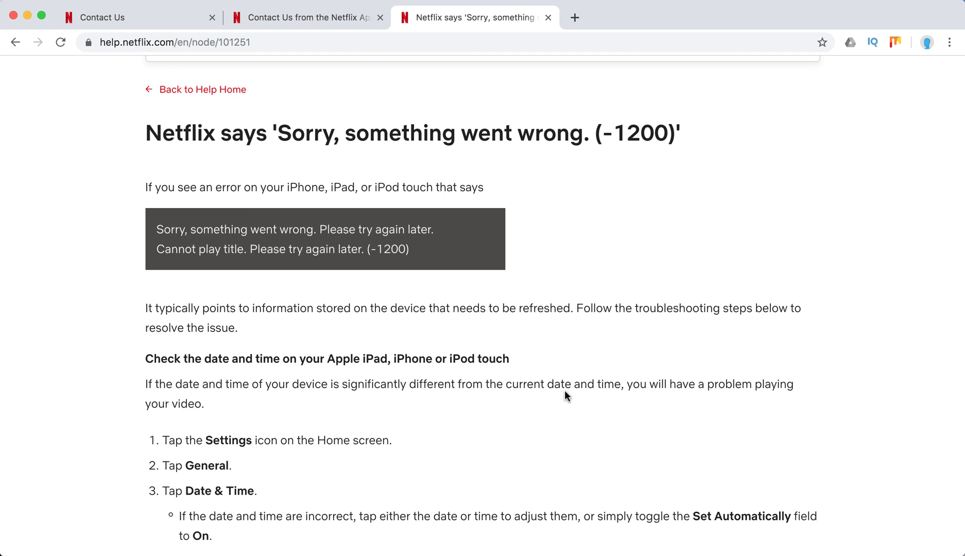
scroll(565, 395, "down", 2)
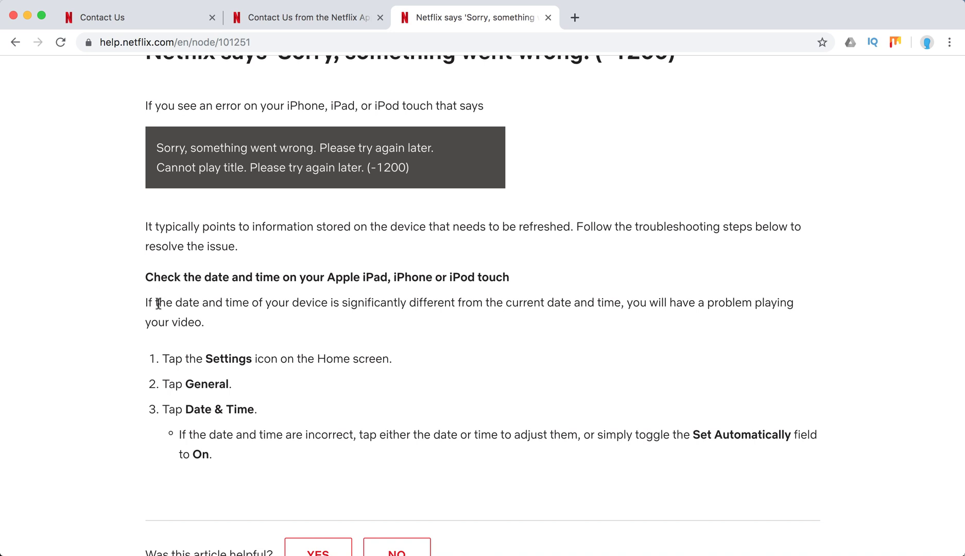
Highlight the paragraph about mismatched date and time, then clear the highlight
left_click_drag(159, 303, 401, 321)
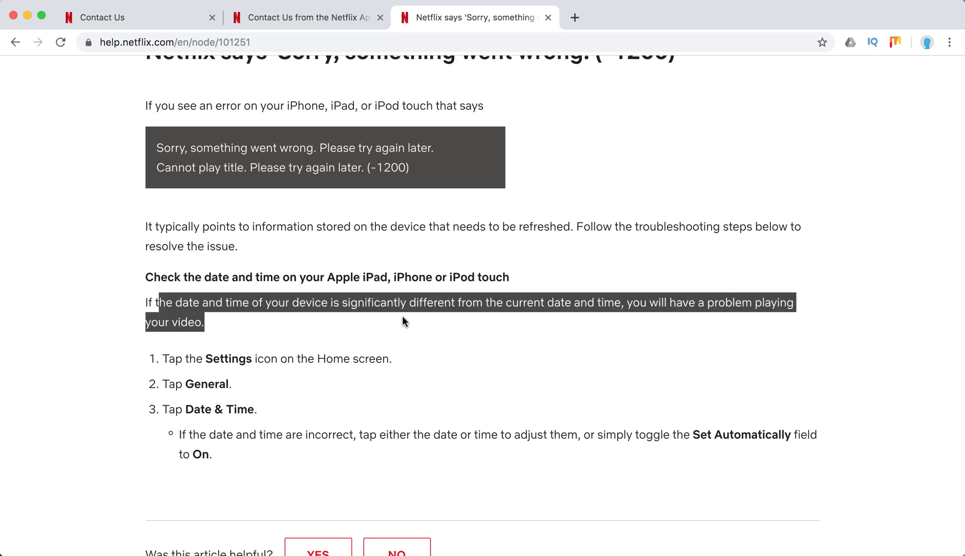
left_click(466, 317)
scroll(419, 326, "down", 2)
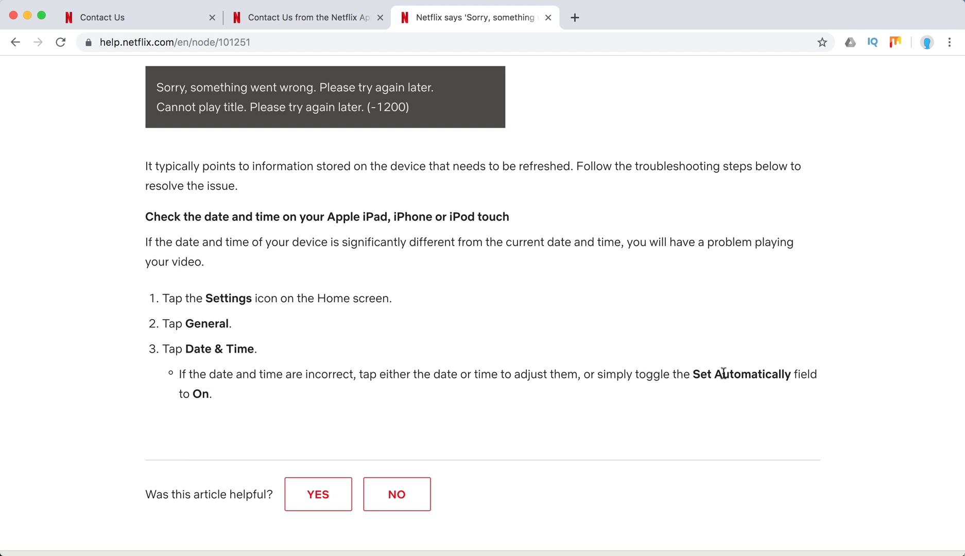
scroll(784, 372, "down", 3)
scroll(786, 372, "up", 1)
scroll(786, 372, "up", 3)
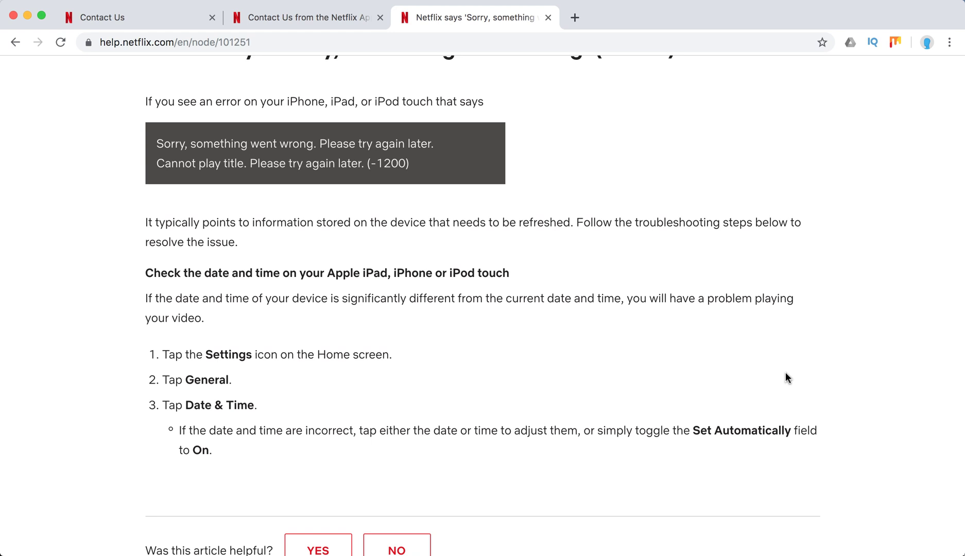
scroll(786, 377, "up", 2)
scroll(786, 373, "up", 3)
scroll(786, 371, "down", 1)
scroll(786, 371, "down", 10)
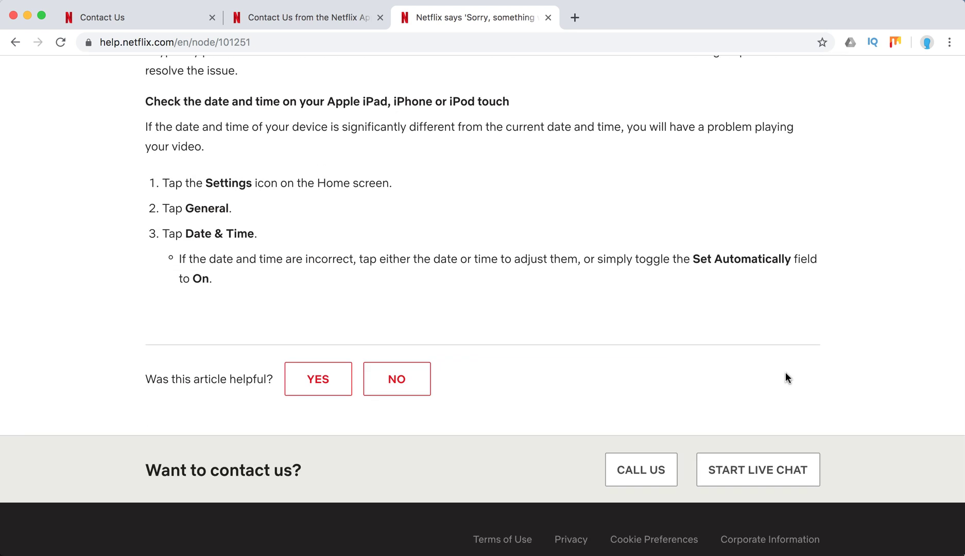
scroll(785, 371, "up", 3)
scroll(785, 371, "up", 4)
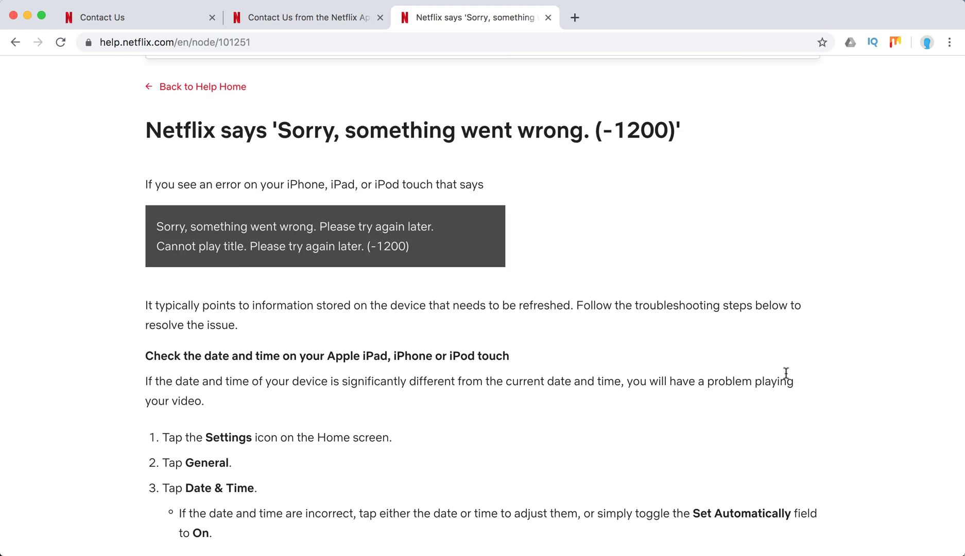
scroll(785, 373, "up", 1)
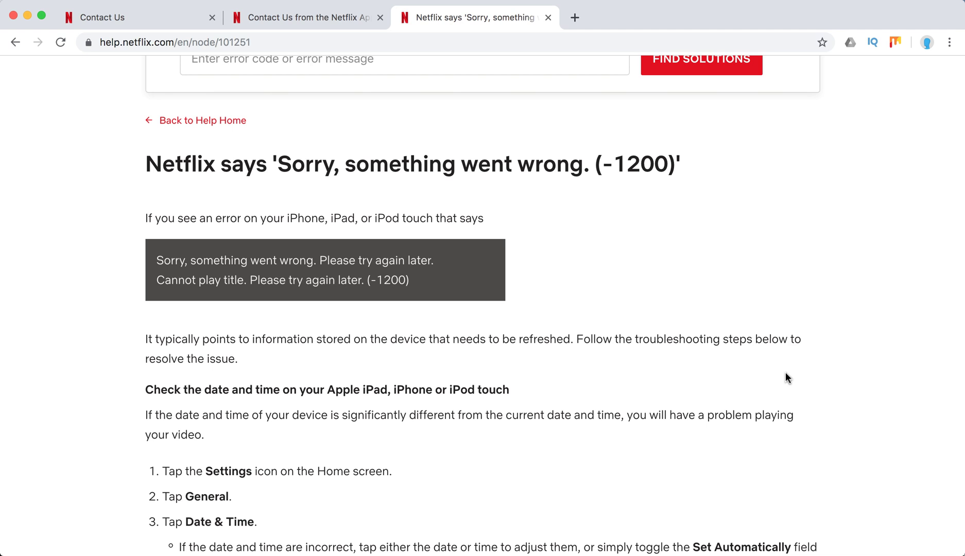